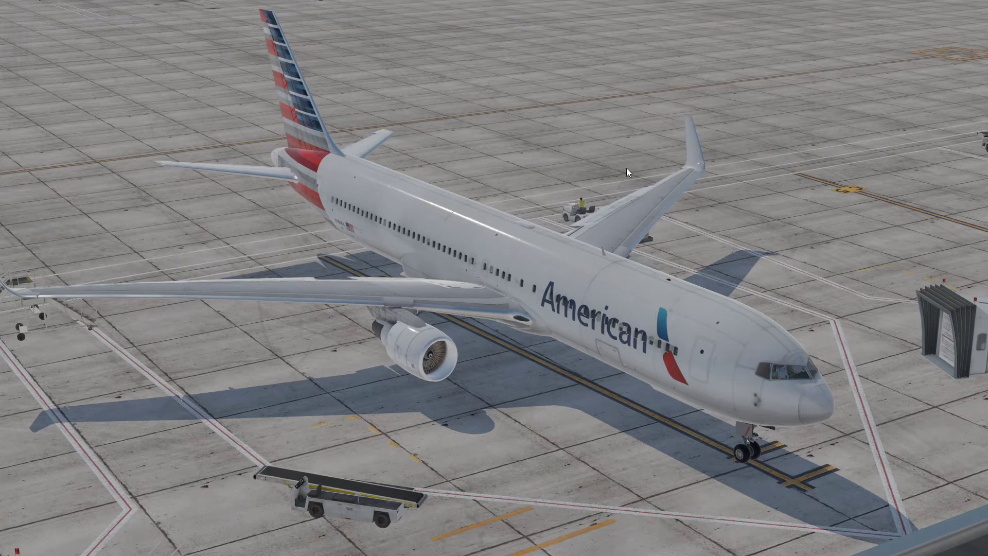
Open the Keyboard settings and filter the command list by 'views'
mouse_move(971, 7)
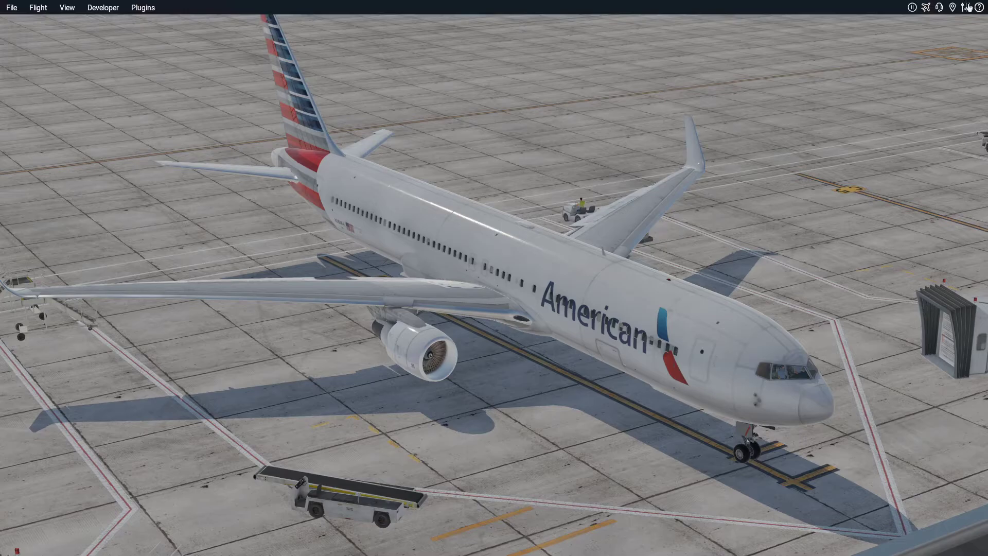
left_click(967, 7)
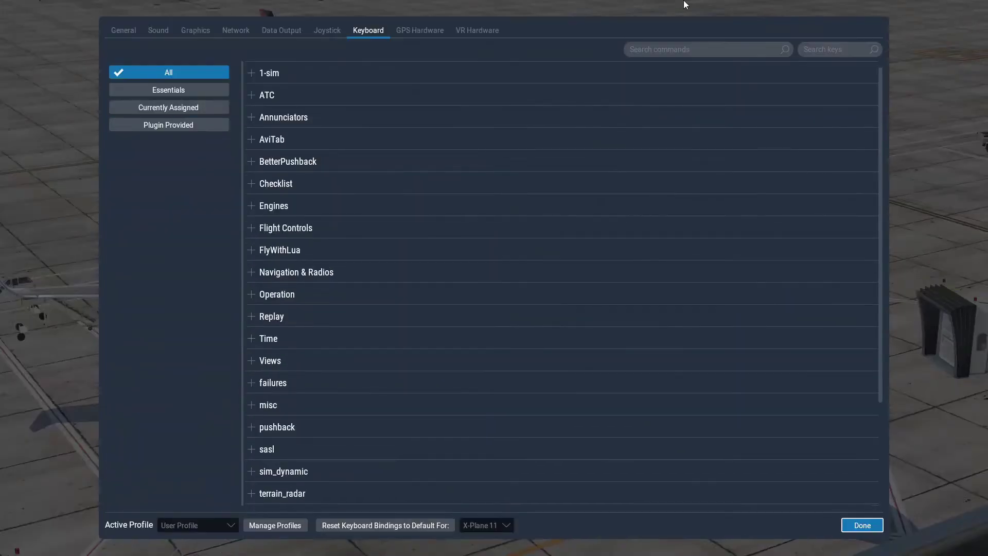
left_click(121, 30)
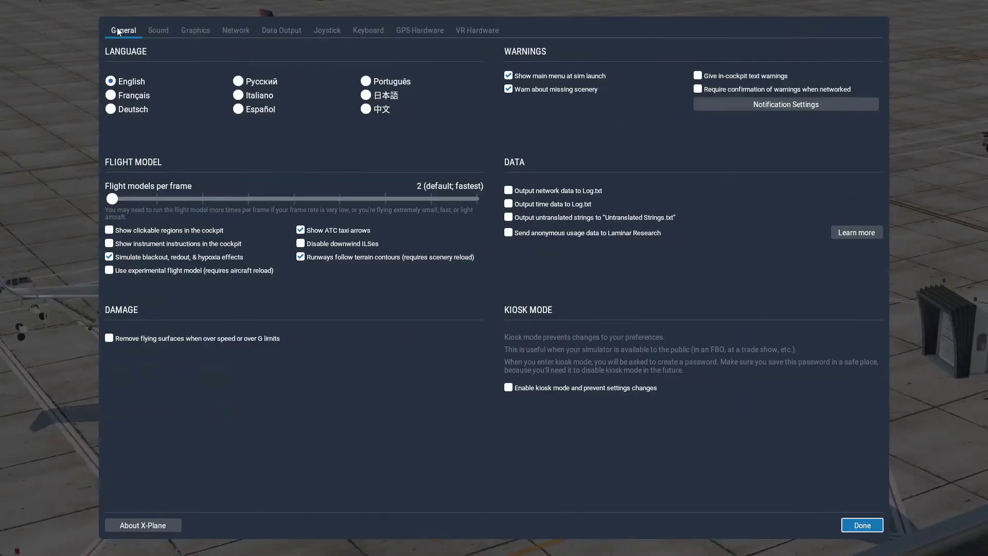
left_click(370, 32)
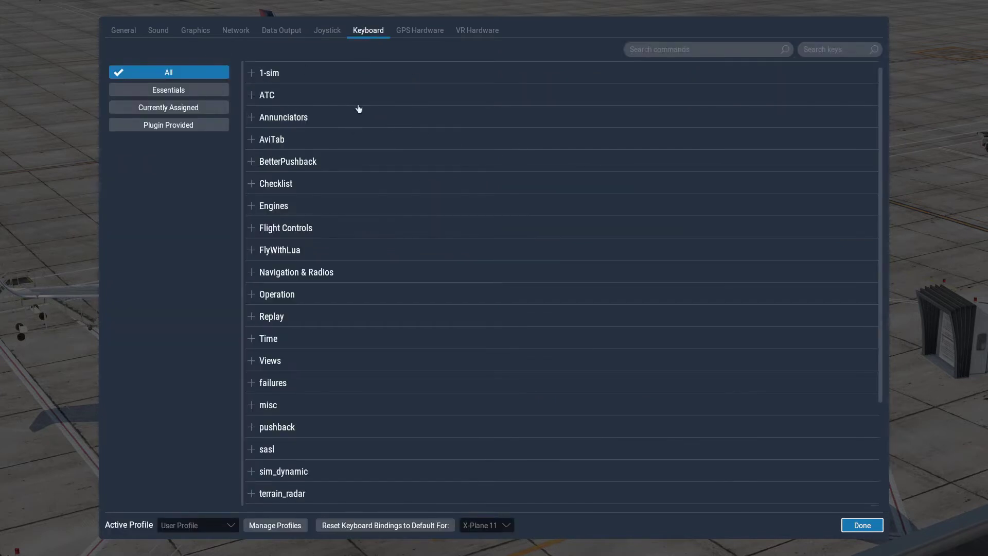
left_click(655, 50)
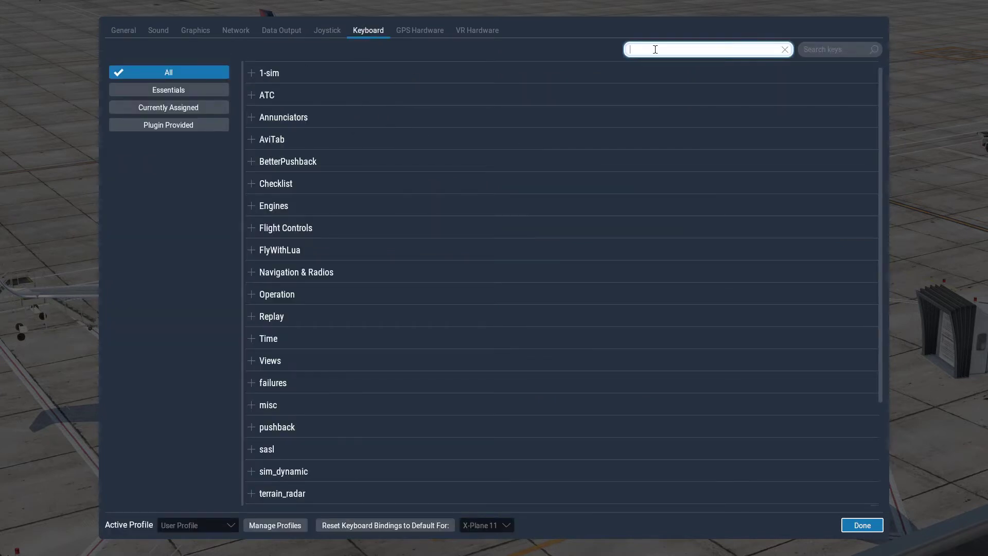
type("view")
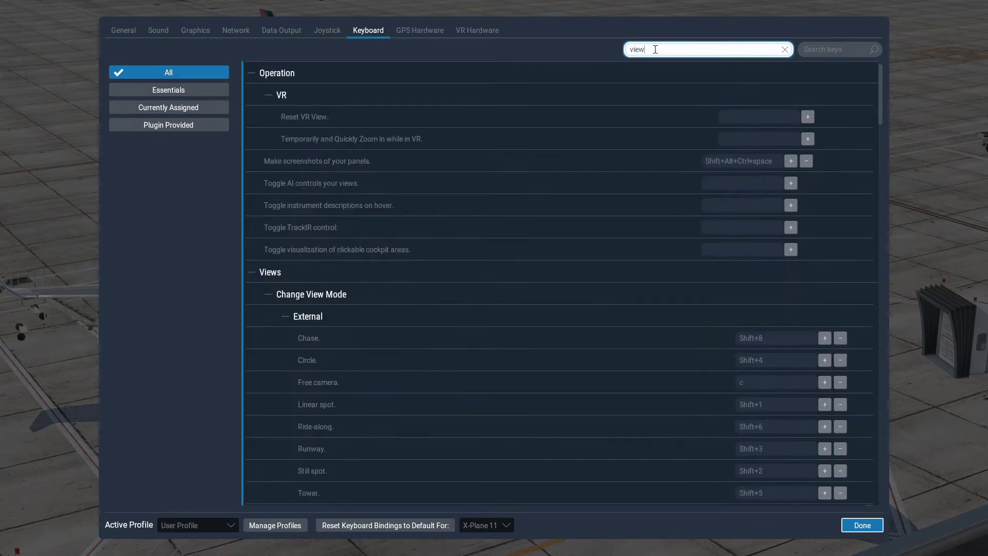
type("s")
key("Return")
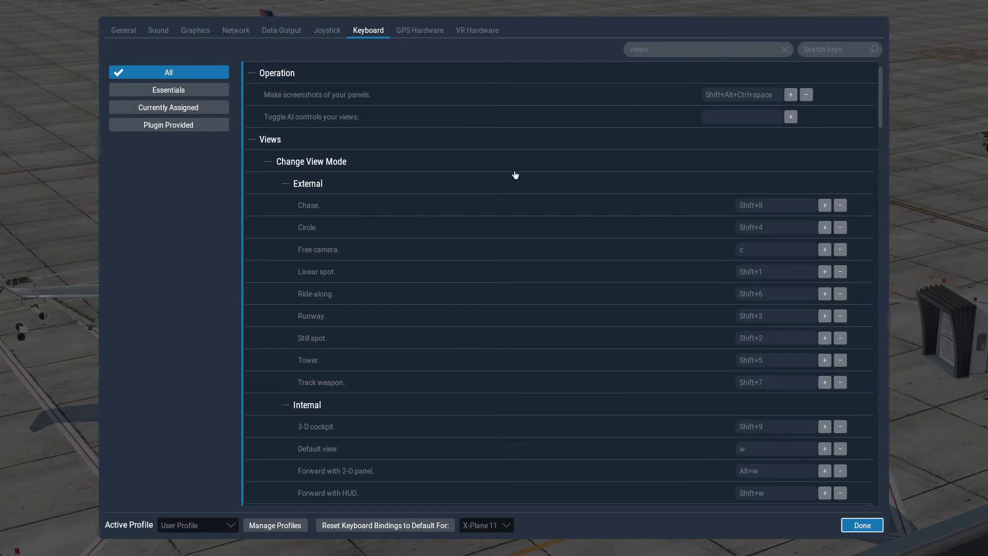
Scroll the views-filtered bindings to the 'Go to saved 3-D cockpit location' commands, #1 on space
scroll(520, 197, "down", 10)
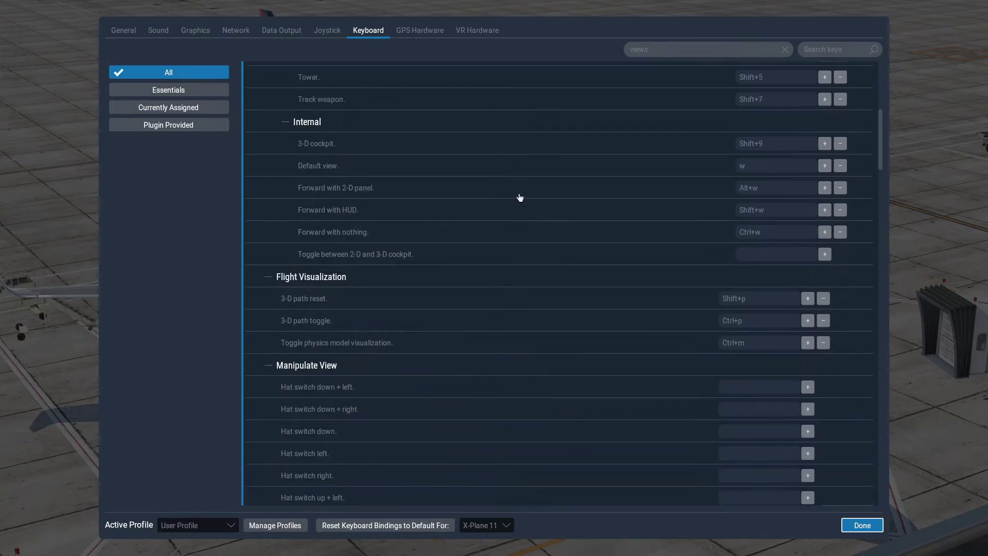
scroll(520, 197, "down", 15)
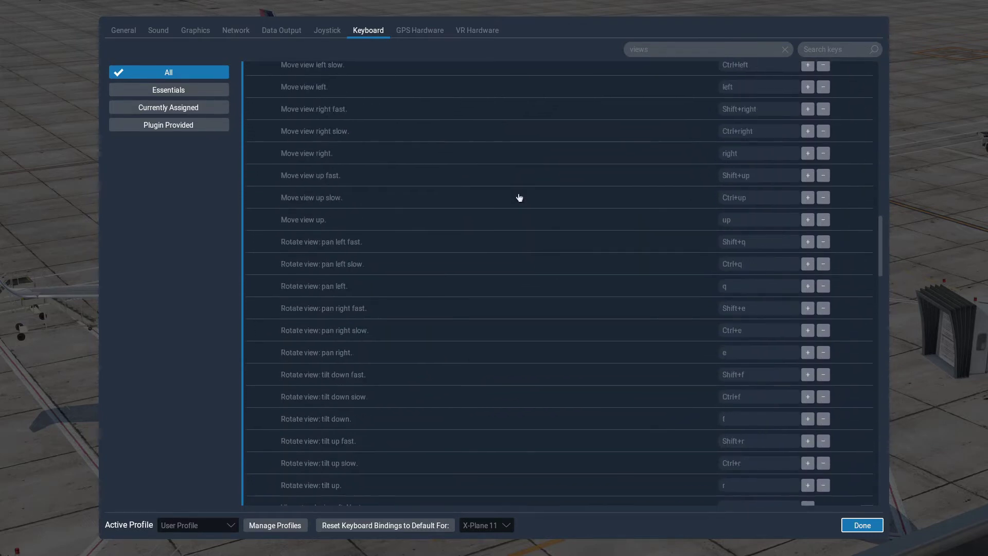
scroll(520, 197, "down", 13)
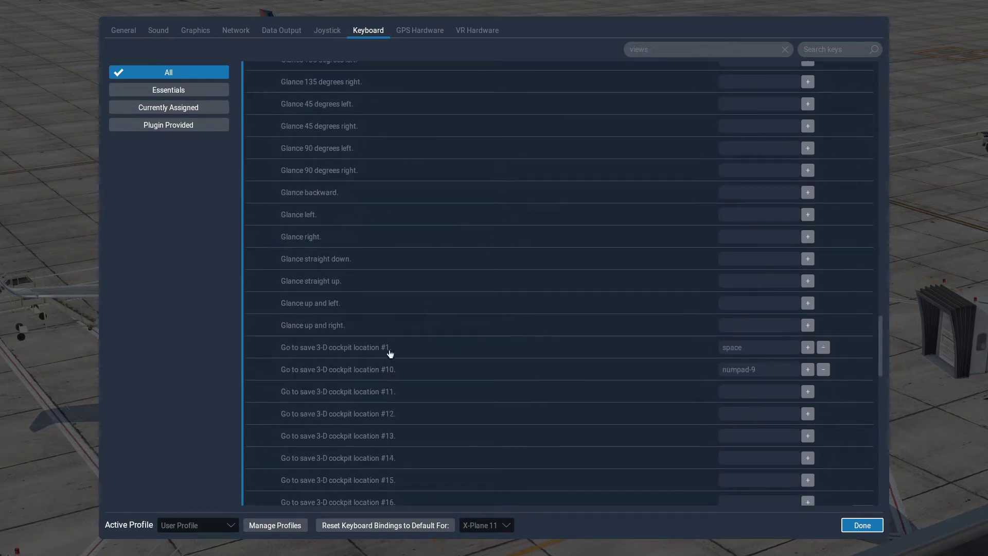
scroll(374, 379, "down", 2)
scroll(341, 371, "up", 1)
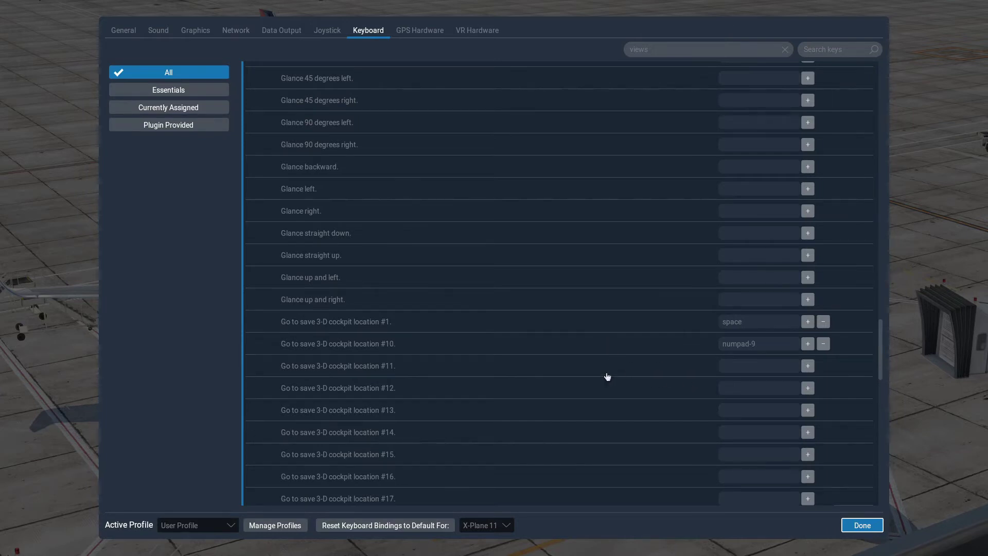
scroll(608, 376, "down", 5)
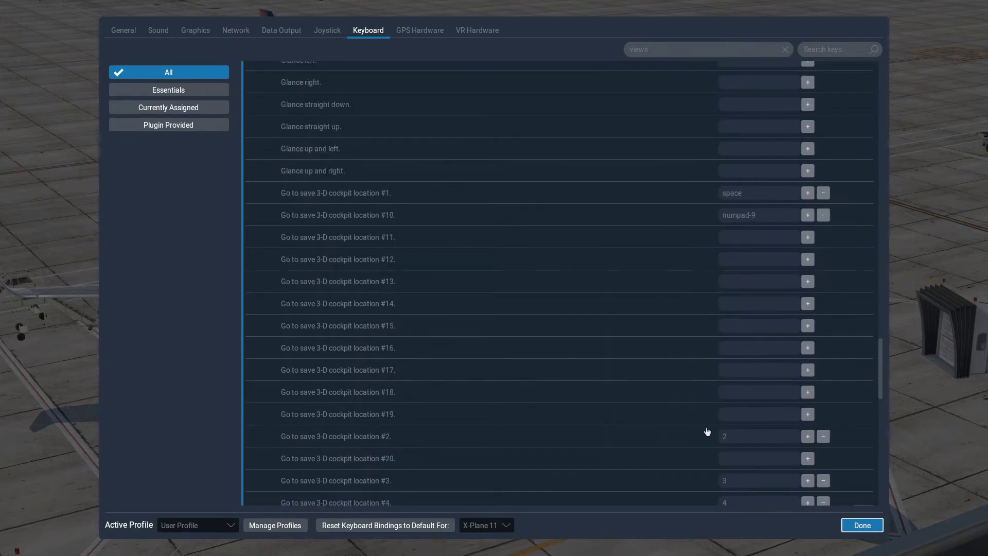
scroll(740, 435, "down", 1)
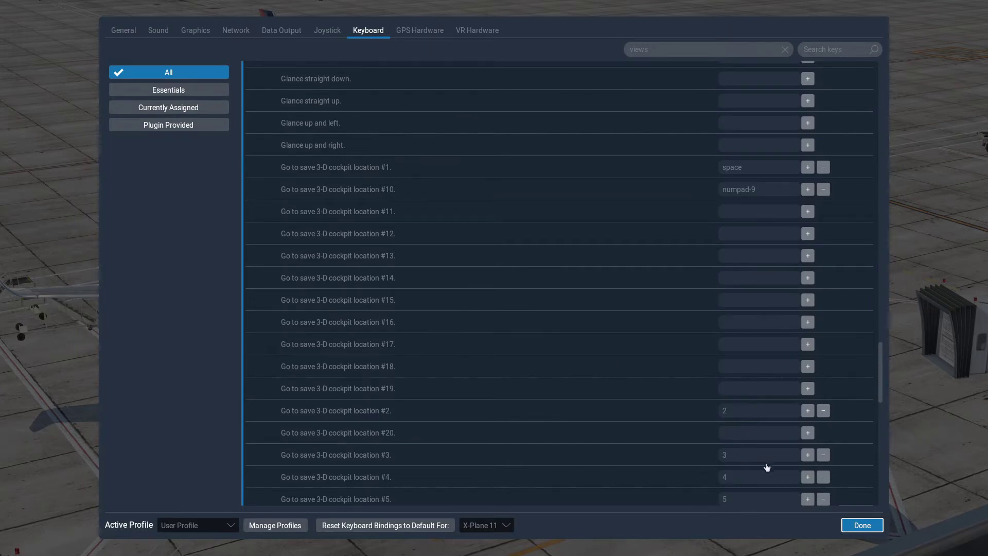
scroll(757, 456, "down", 1)
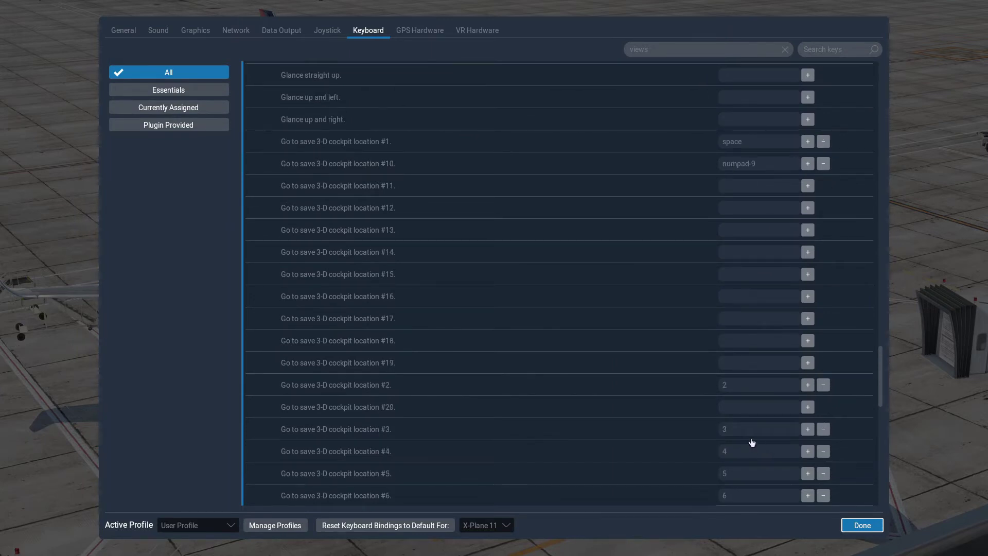
scroll(723, 428, "up", 2)
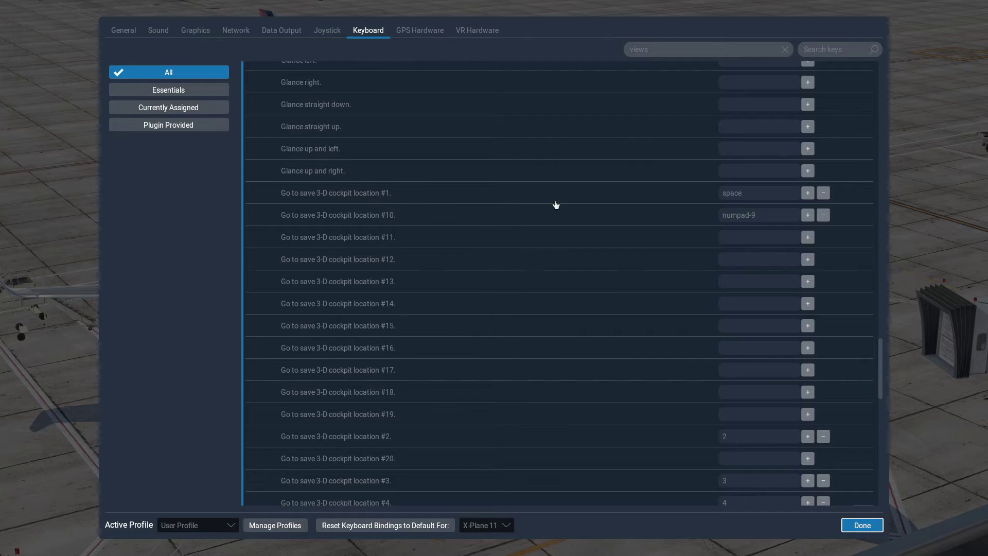
Bind saved cockpit location #1 to space, then scroll to the Memorize 3-D cockpit location rows
left_click(744, 194)
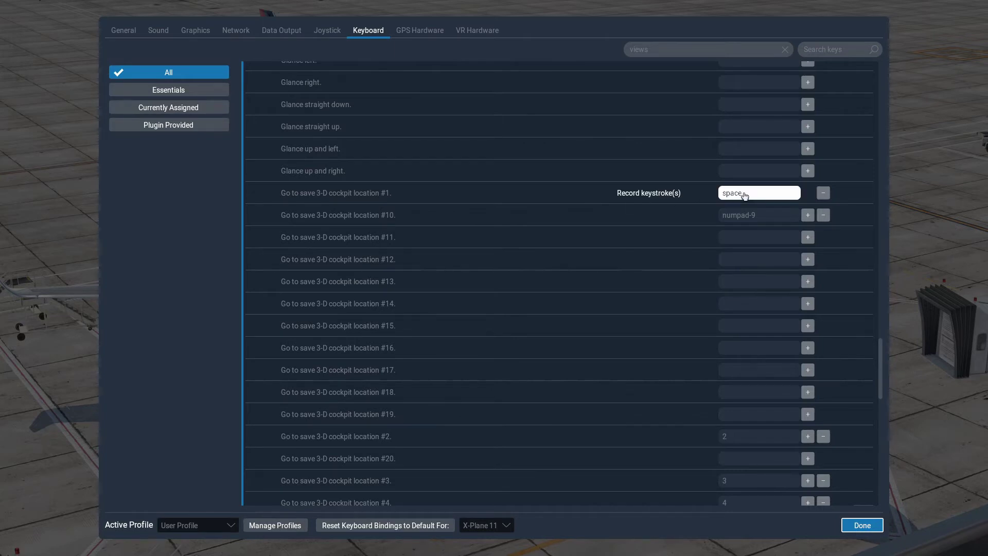
key("space")
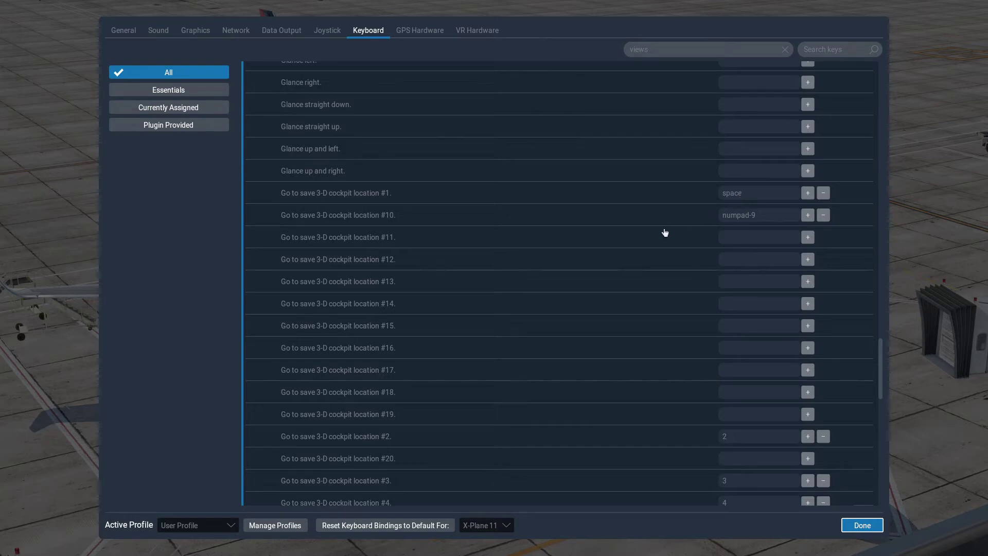
scroll(668, 239, "down", 5)
scroll(668, 239, "down", 3)
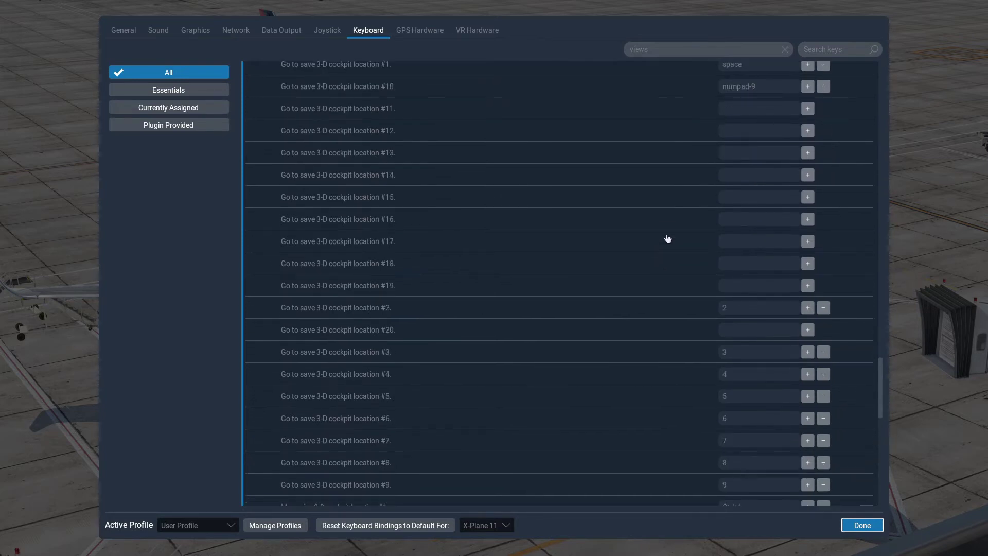
scroll(664, 244, "down", 1)
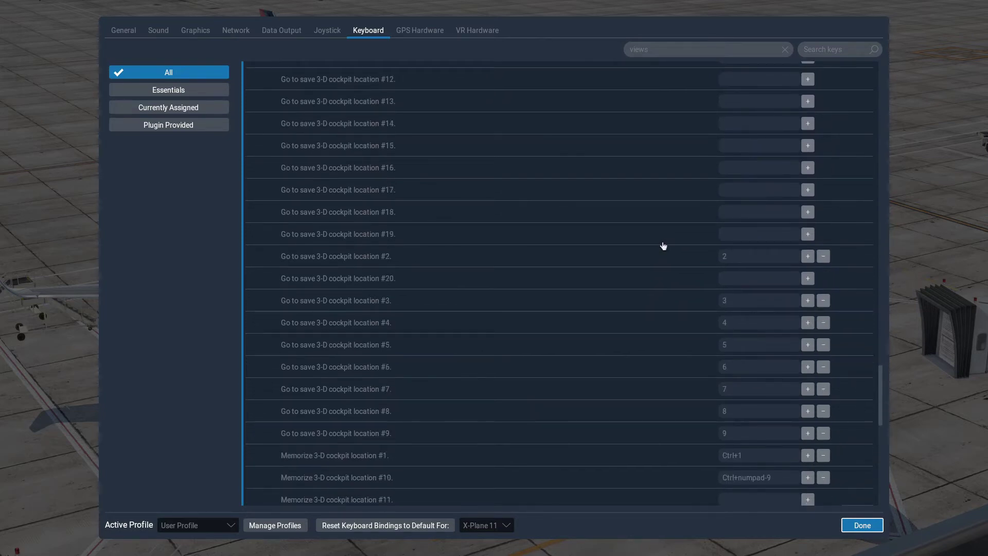
scroll(663, 246, "down", 1)
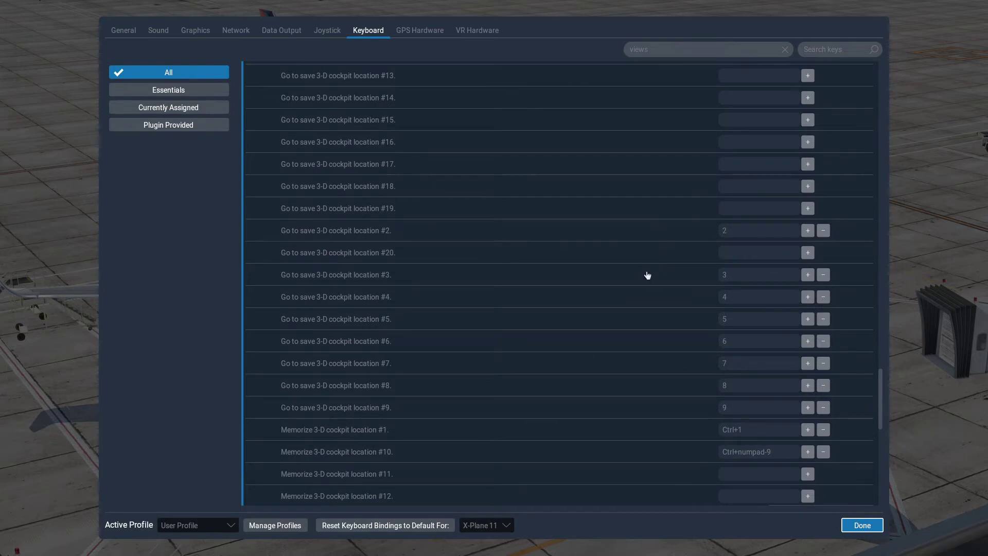
scroll(648, 278, "down", 3)
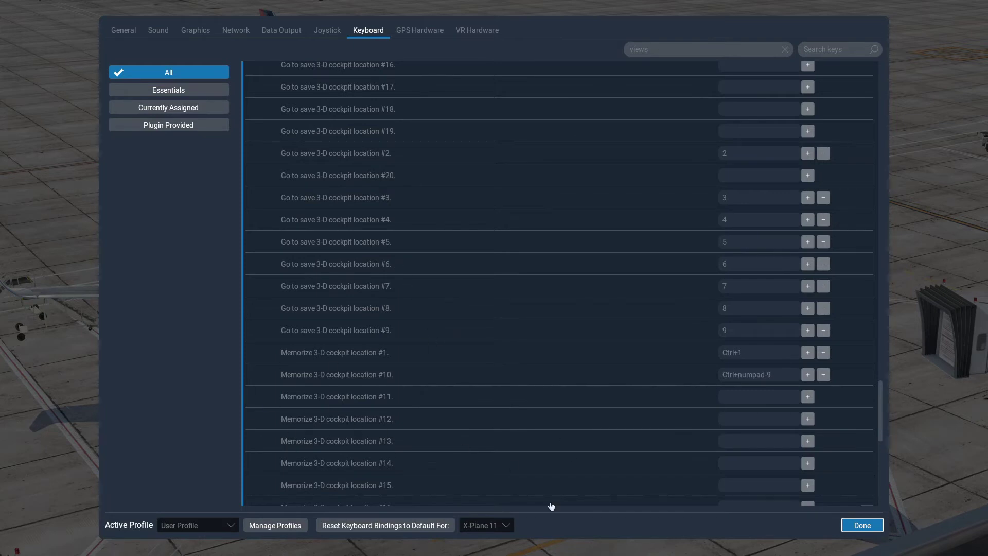
Bind Memorize location #1 to Ctrl+2, accepting its removal from location #2
left_click(758, 358)
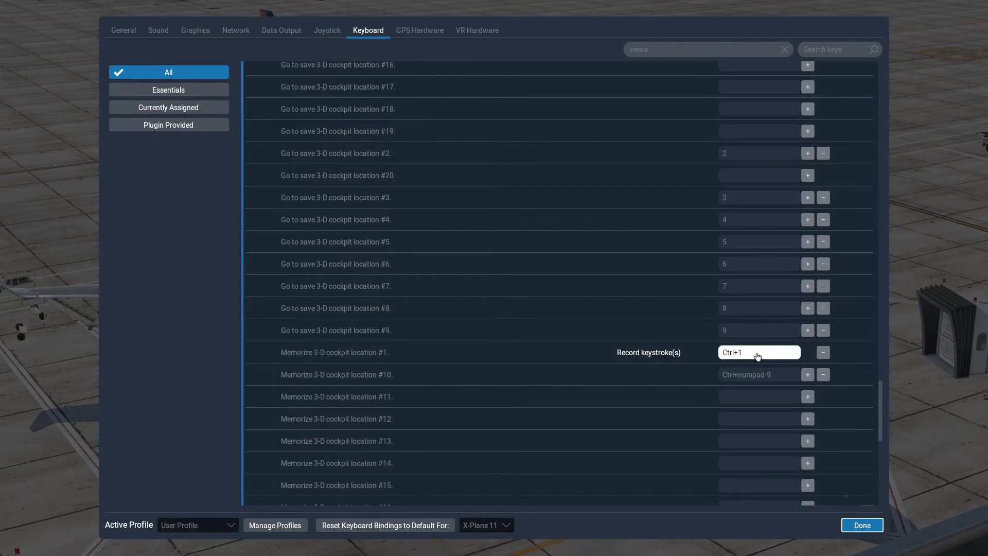
key("ctrl+2")
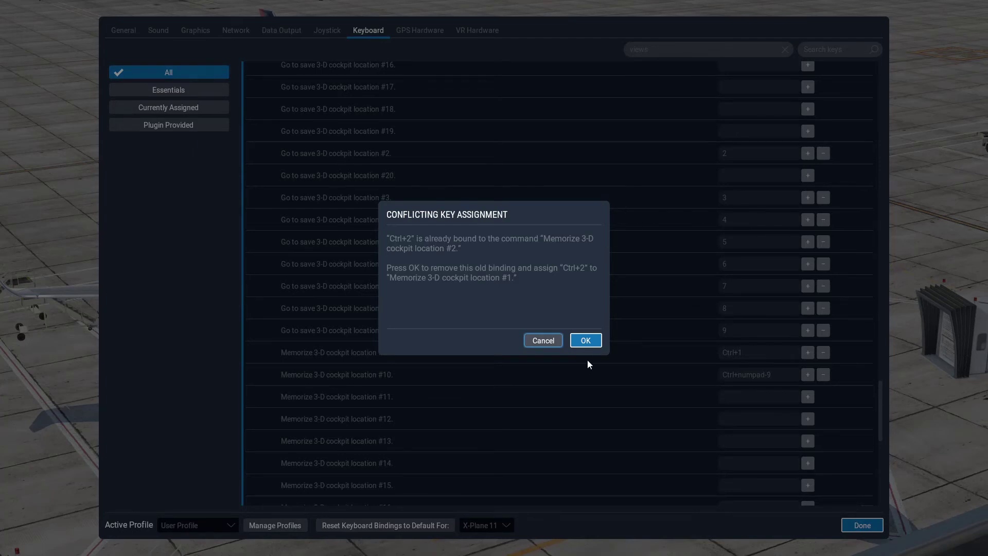
left_click(589, 338)
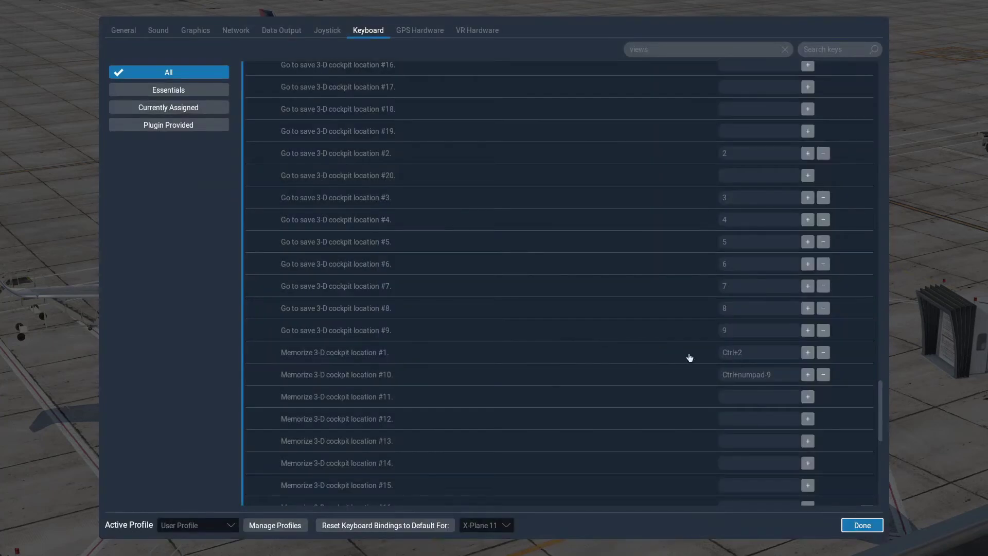
Re-record Memorize location #1 as Alt+1, then back to Ctrl+1, and review locations #3–#9
left_click(763, 356)
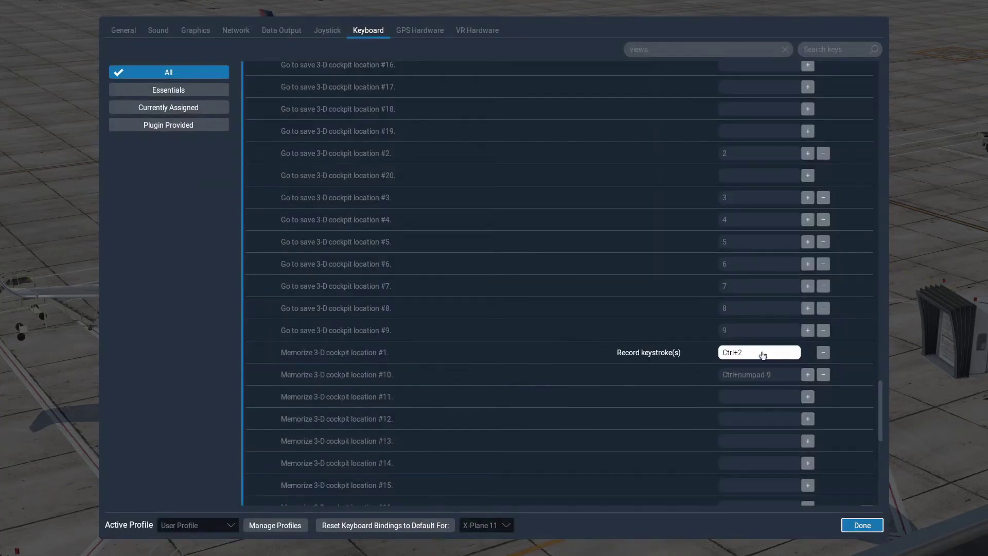
key("alt+1")
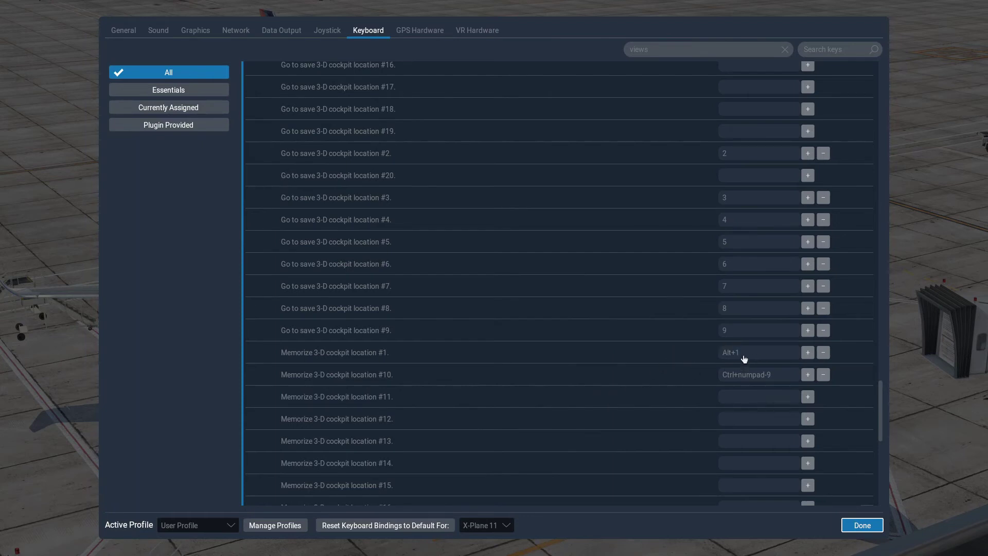
left_click(744, 357)
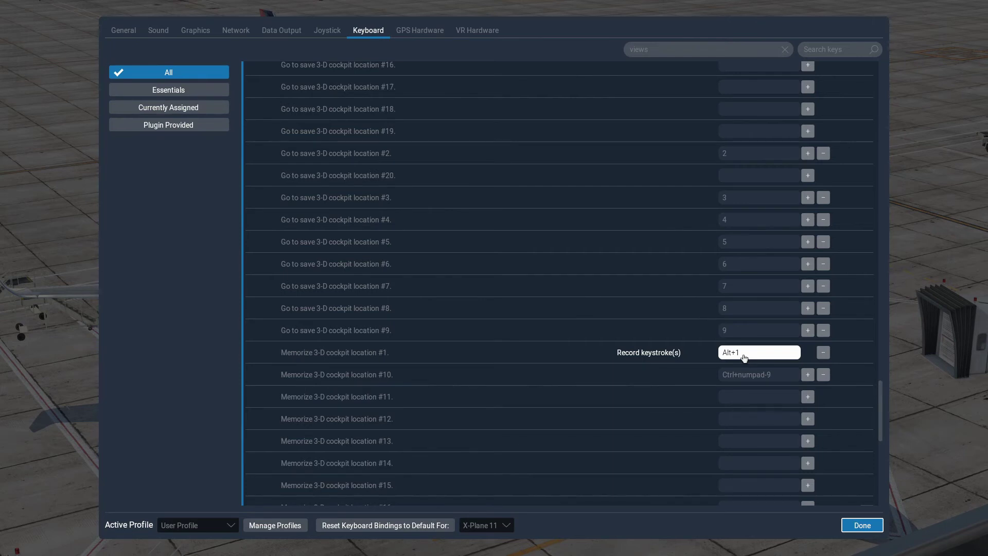
key("ctrl+1")
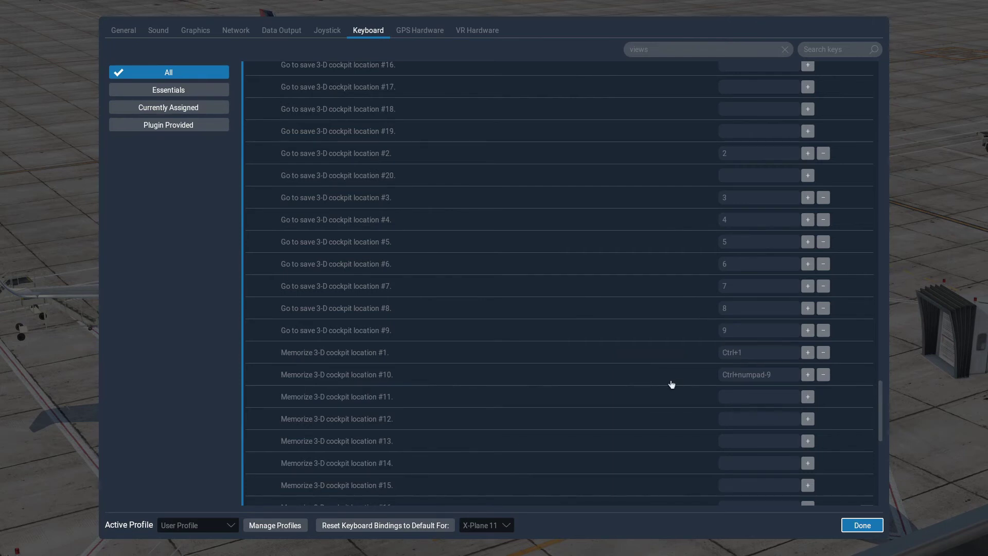
scroll(662, 388, "down", 2)
scroll(661, 397, "down", 3)
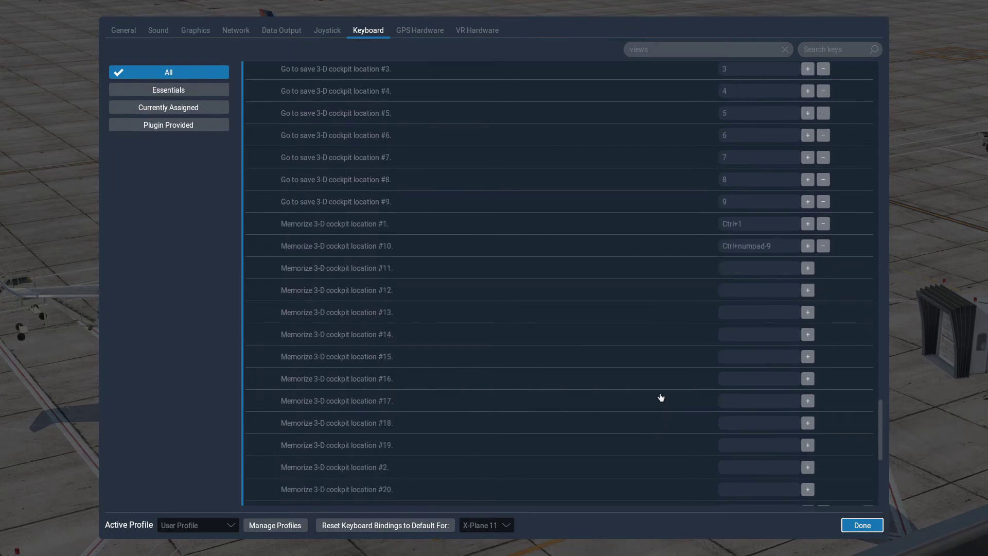
scroll(661, 398, "down", 5)
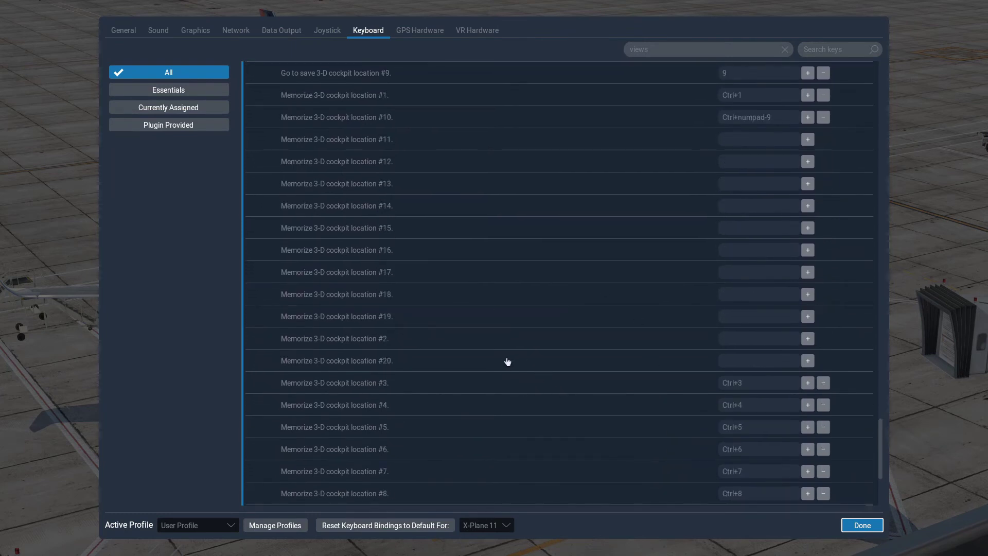
scroll(572, 304, "down", 1)
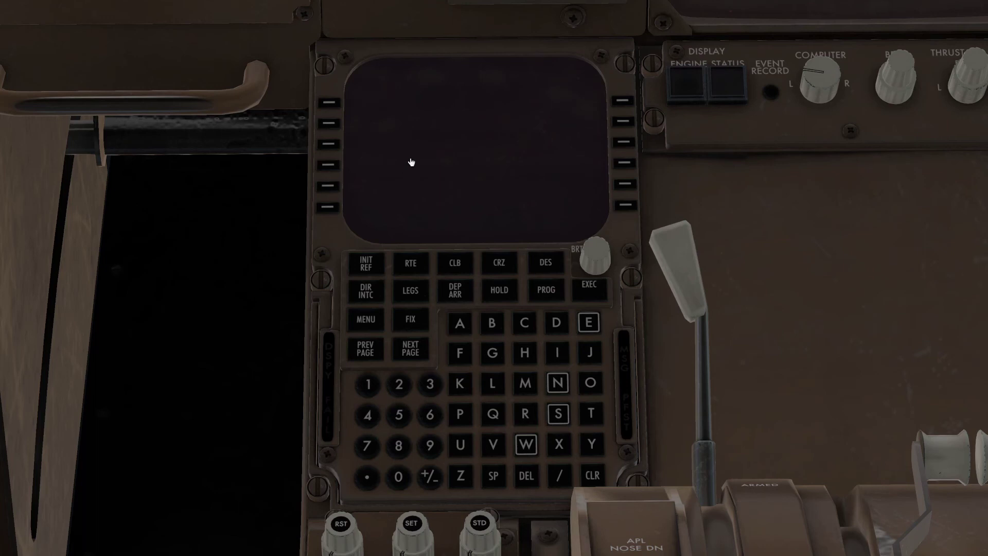
Use numpad 1 to return from the FMC close-up to the forward cockpit view
key("KP_1")
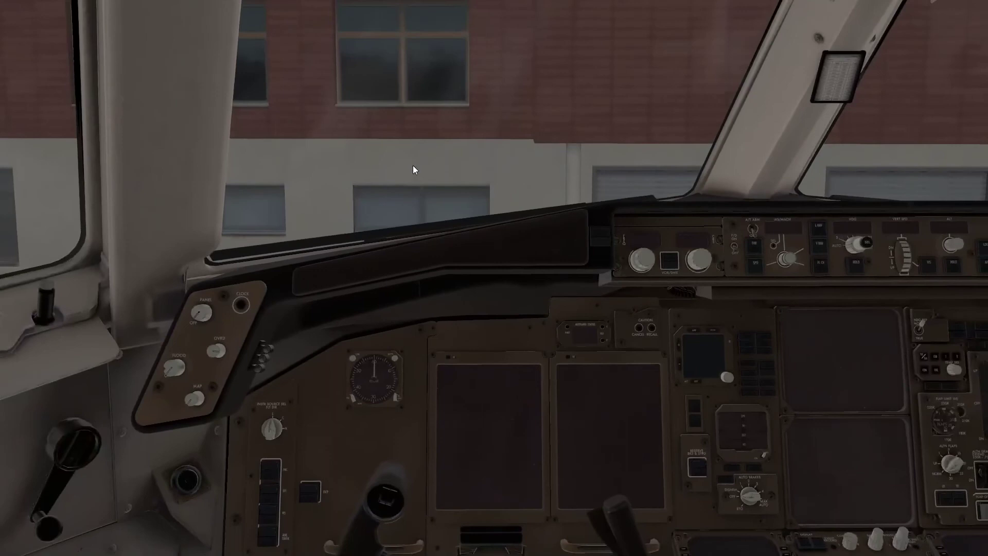